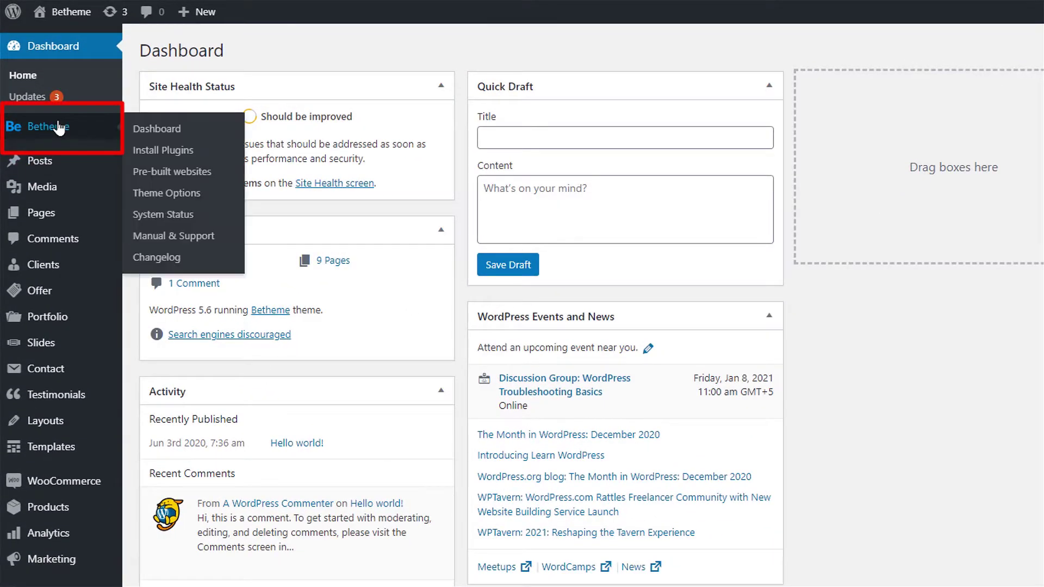
- Open Theme Options > Header & Subheader to view the header styles, with Classic selected
{"action": "left_click", "coordinate": [146, 198]}
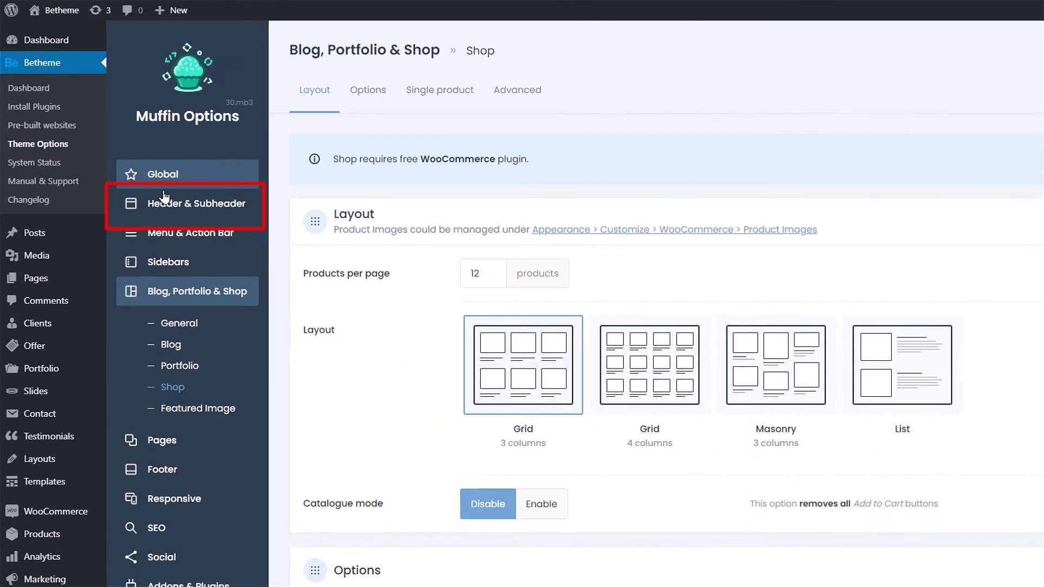
{"action": "left_click", "coordinate": [170, 204]}
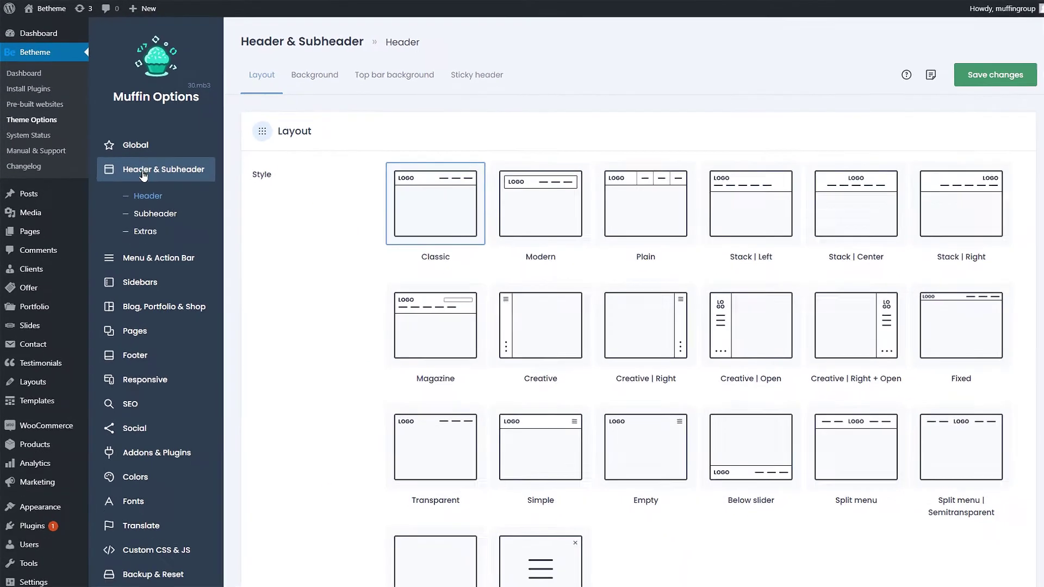
{"action": "scroll", "coordinate": [255, 211], "scroll_direction": "down", "scroll_amount": 1}
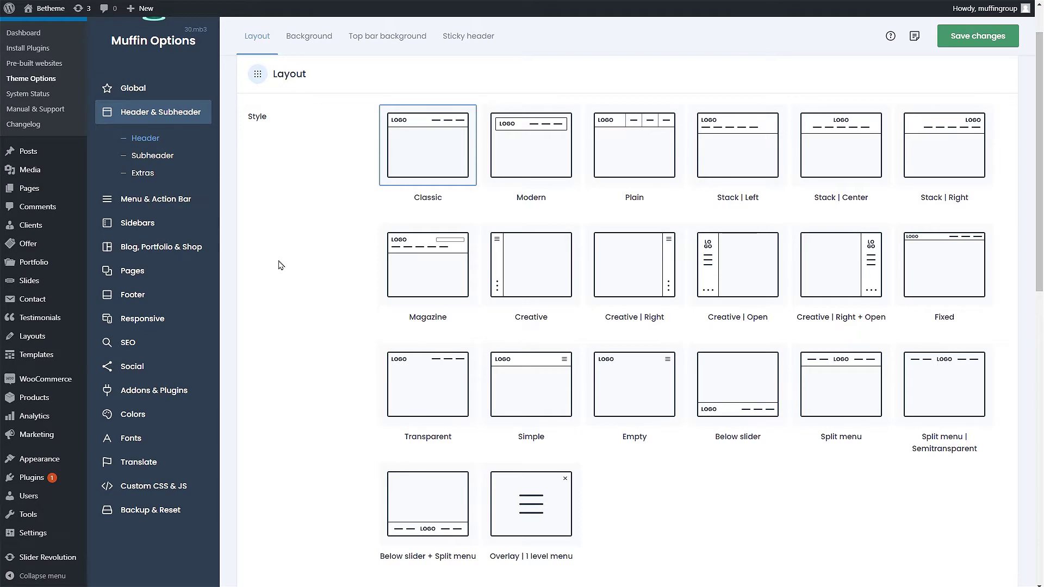
{"action": "scroll", "coordinate": [283, 263], "scroll_direction": "down", "scroll_amount": 7}
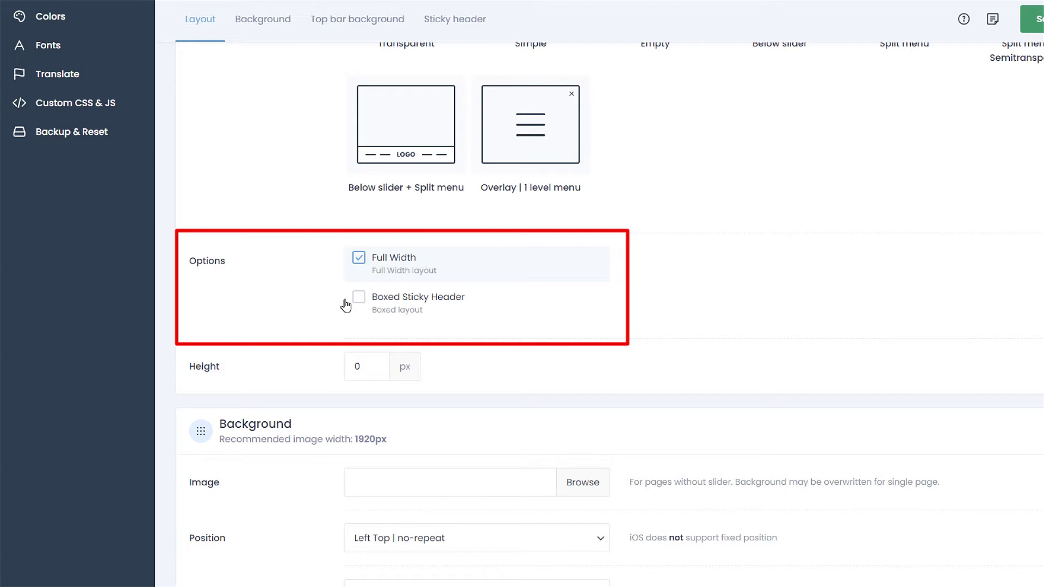
{"action": "left_click", "coordinate": [359, 299]}
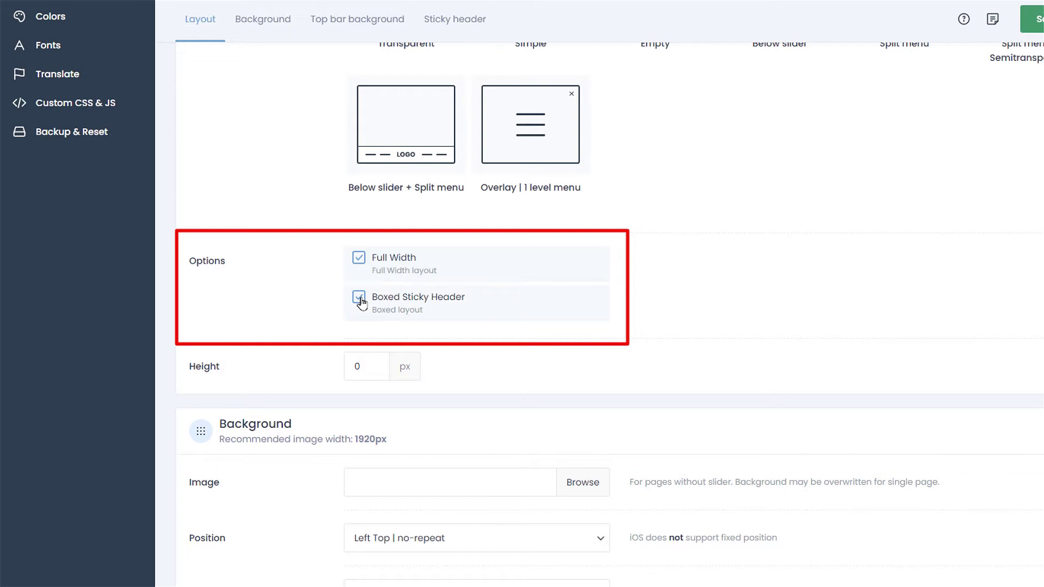
{"action": "left_click", "coordinate": [360, 298]}
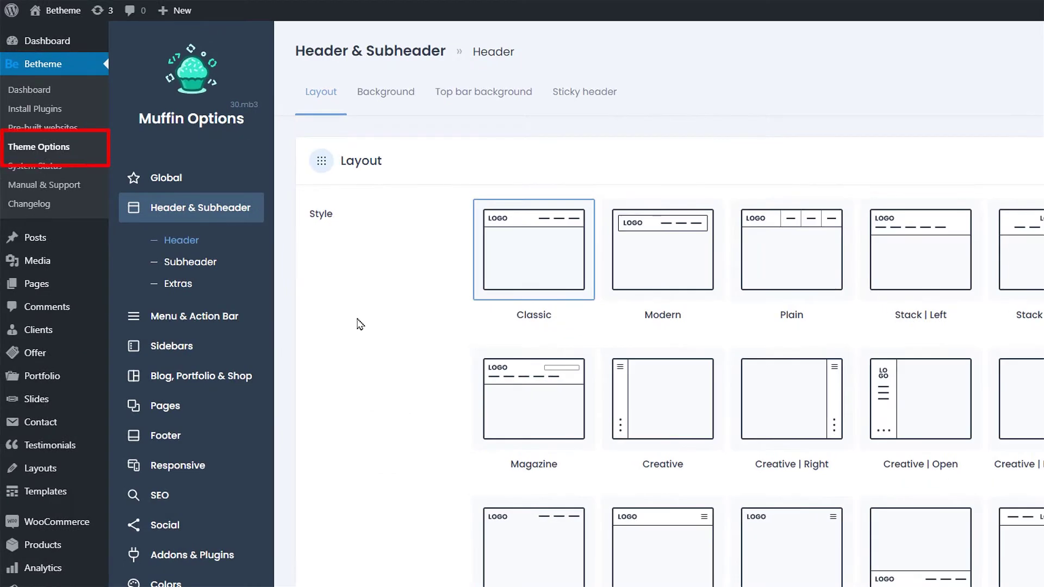
- In Global > General background transparency, enable Top Bar with menu while leaving Header off
{"action": "left_click", "coordinate": [172, 185]}
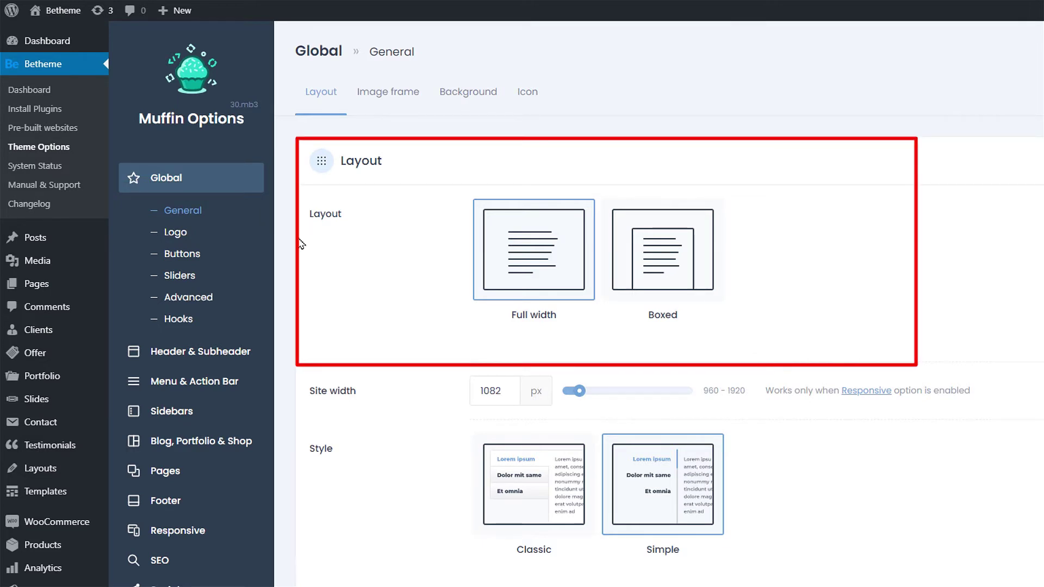
{"action": "scroll", "coordinate": [373, 288], "scroll_direction": "down", "scroll_amount": 10}
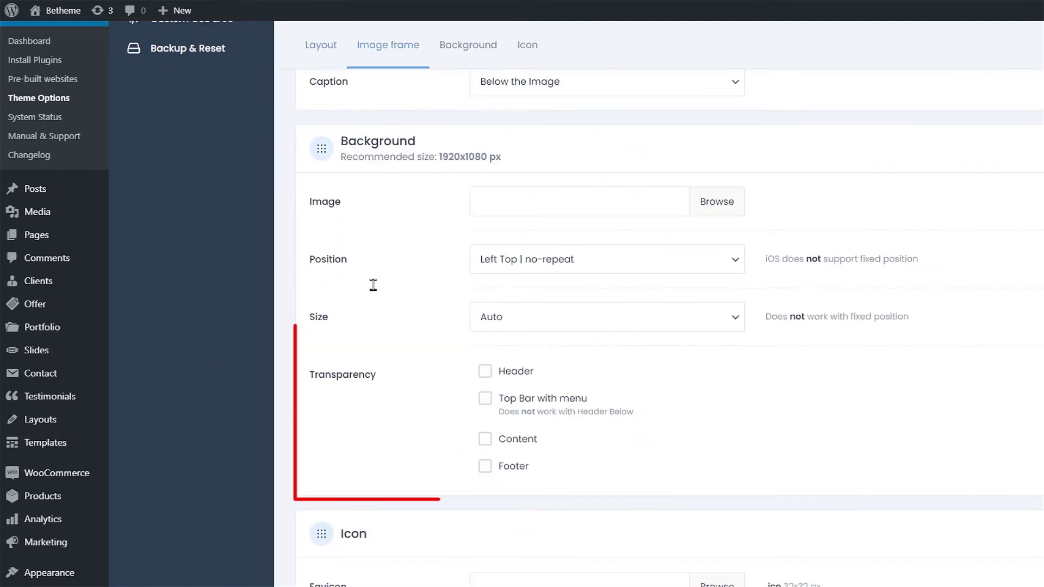
{"action": "left_click", "coordinate": [489, 373]}
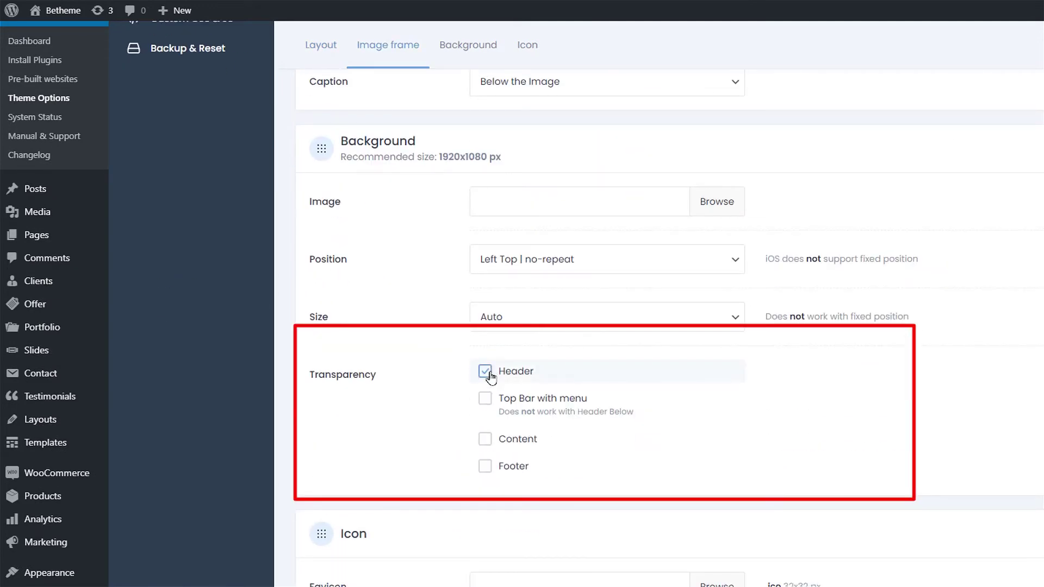
{"action": "left_click", "coordinate": [485, 401]}
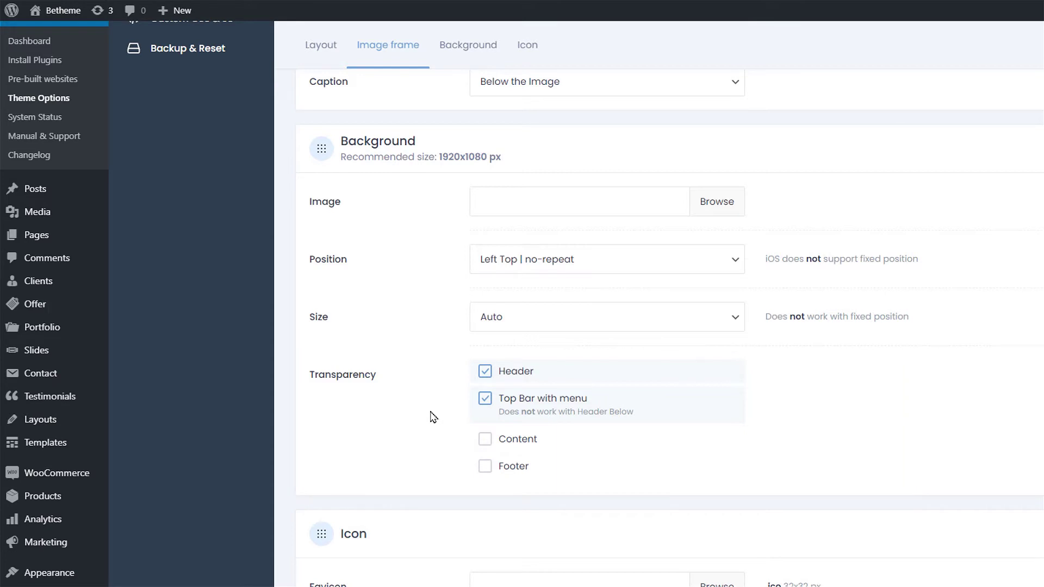
{"action": "left_click", "coordinate": [484, 372]}
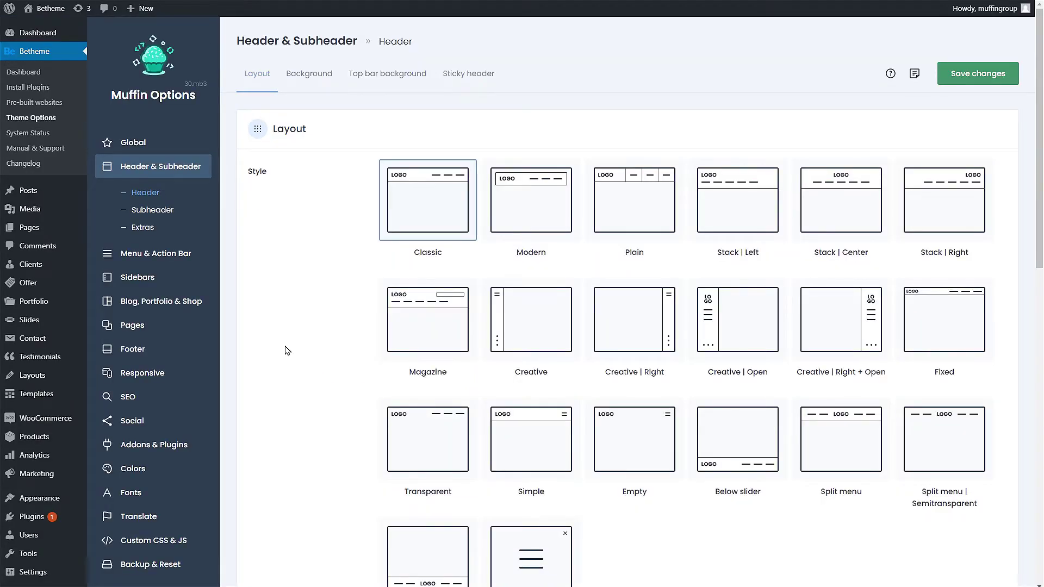
- Raise the header Height spinner to 7 px, then reset it to 0 px
{"action": "scroll", "coordinate": [286, 350], "scroll_direction": "down", "scroll_amount": 2}
{"action": "scroll", "coordinate": [326, 350], "scroll_direction": "down", "scroll_amount": 8}
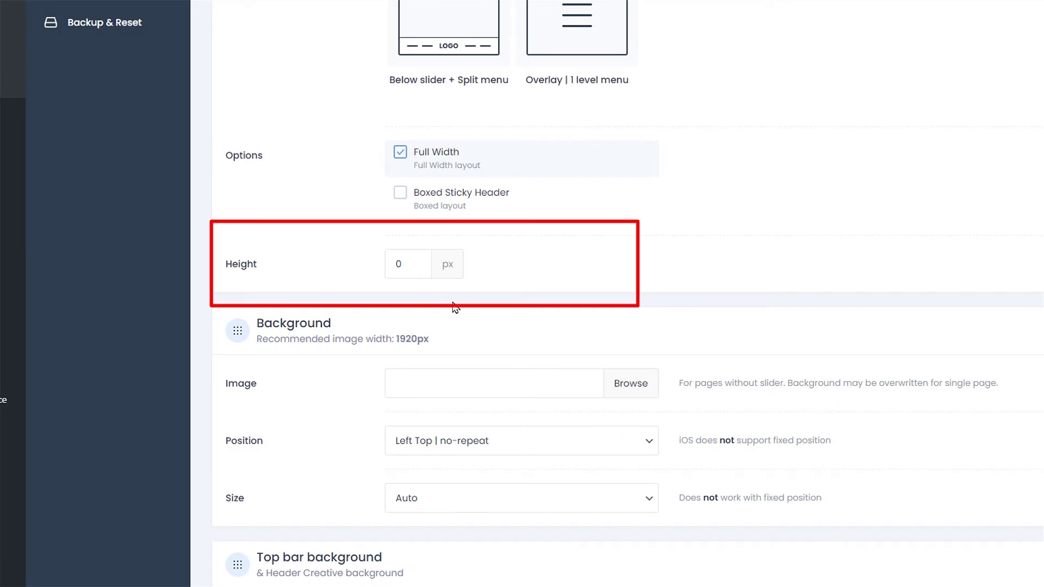
{"action": "left_click", "coordinate": [419, 259]}
{"action": "left_click", "coordinate": [420, 260]}
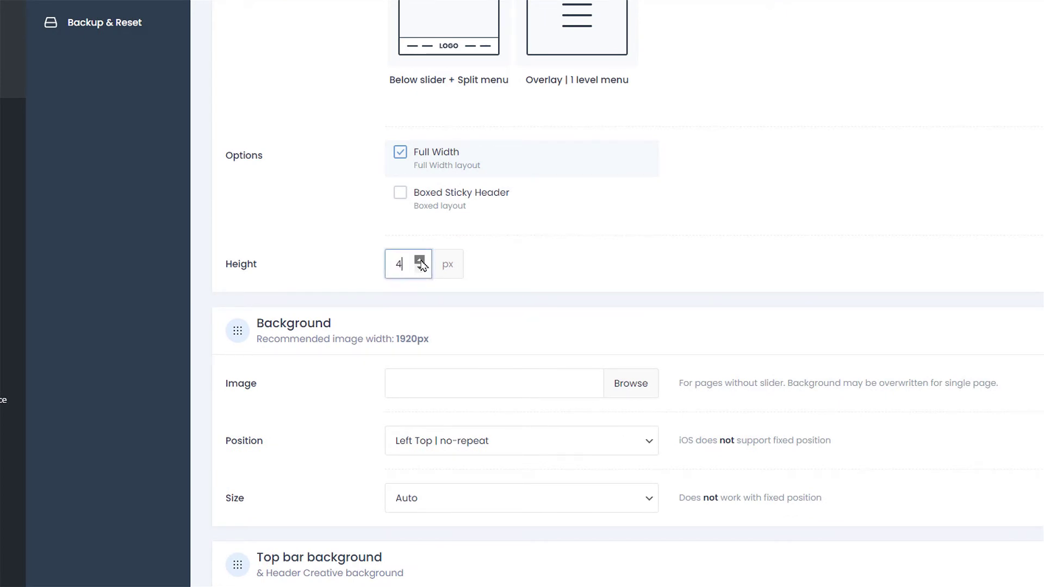
{"action": "left_click", "coordinate": [420, 261]}
{"action": "left_click", "coordinate": [420, 260]}
{"action": "key", "text": "BackSpace"}
{"action": "type", "text": "0"}
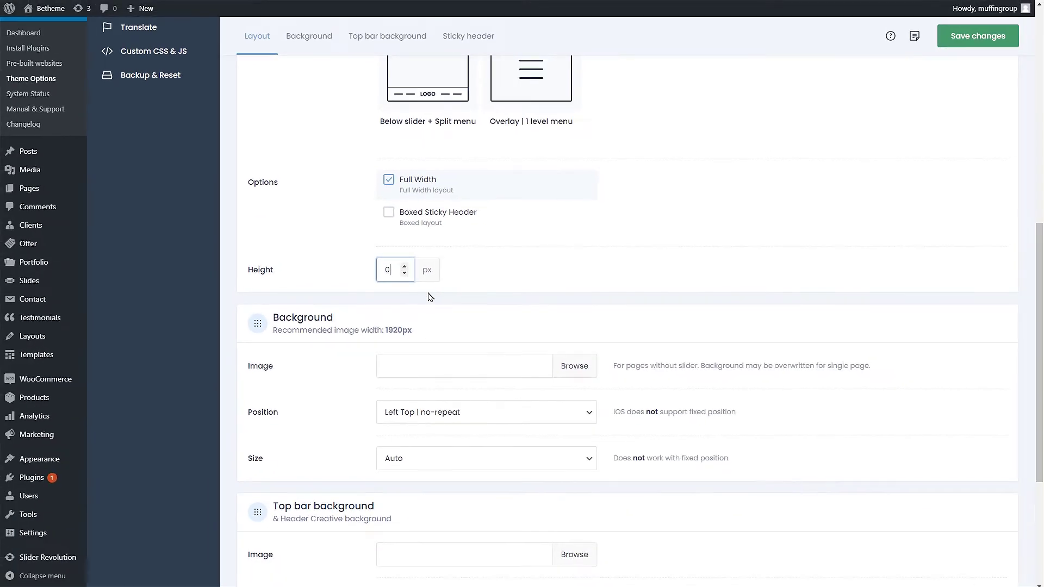
{"action": "left_click", "coordinate": [430, 297]}
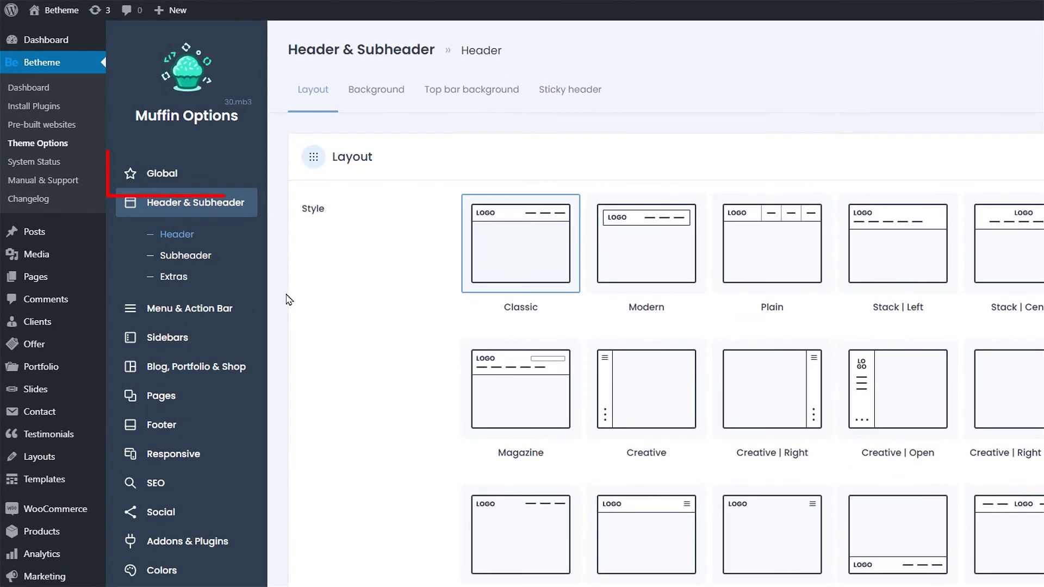
- Open Global > Logo to view the 65 px logo height and 10 px padding
{"action": "left_click", "coordinate": [163, 177]}
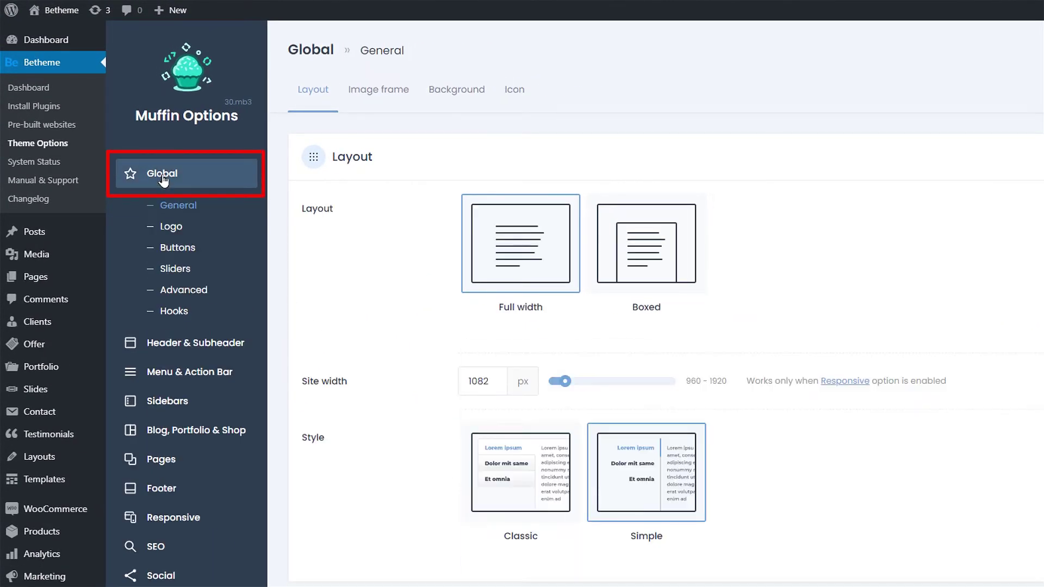
{"action": "left_click", "coordinate": [172, 229]}
{"action": "scroll", "coordinate": [333, 240], "scroll_direction": "down", "scroll_amount": 10}
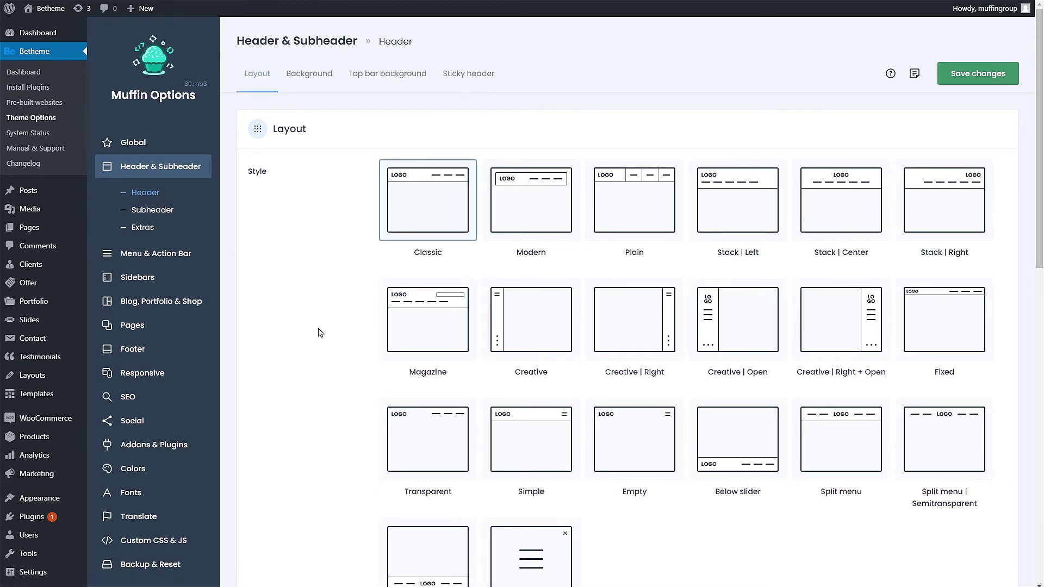
{"action": "scroll", "coordinate": [317, 299], "scroll_direction": "down", "scroll_amount": 5}
{"action": "scroll", "coordinate": [318, 300], "scroll_direction": "down", "scroll_amount": 5}
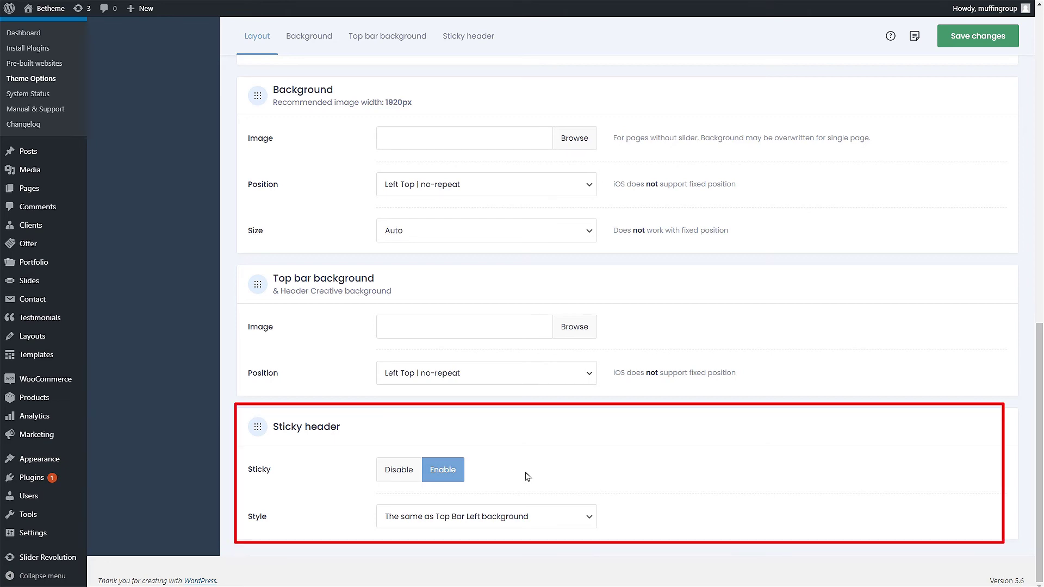
{"action": "left_click", "coordinate": [555, 516]}
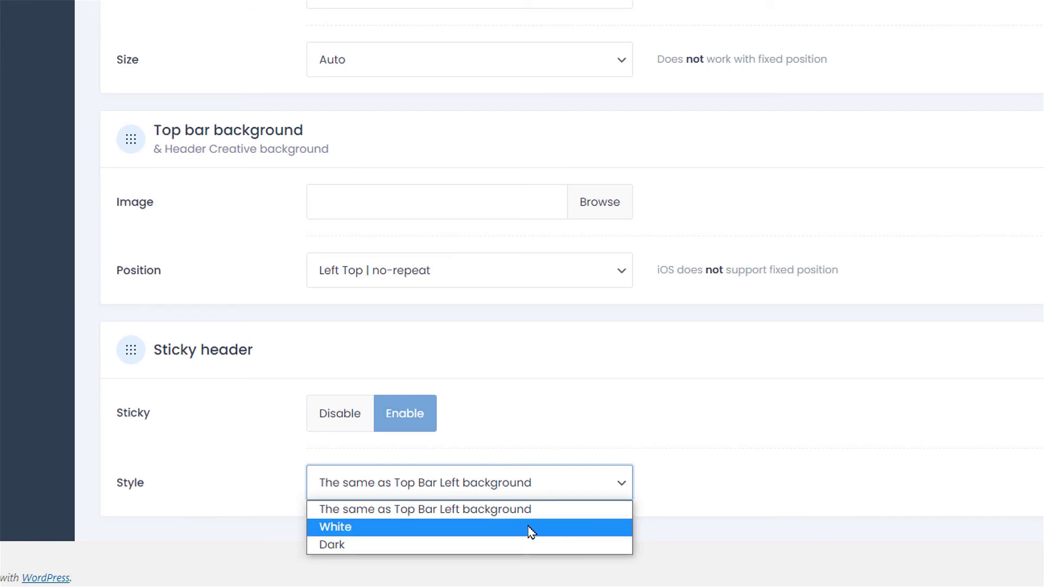
{"action": "left_click", "coordinate": [587, 488]}
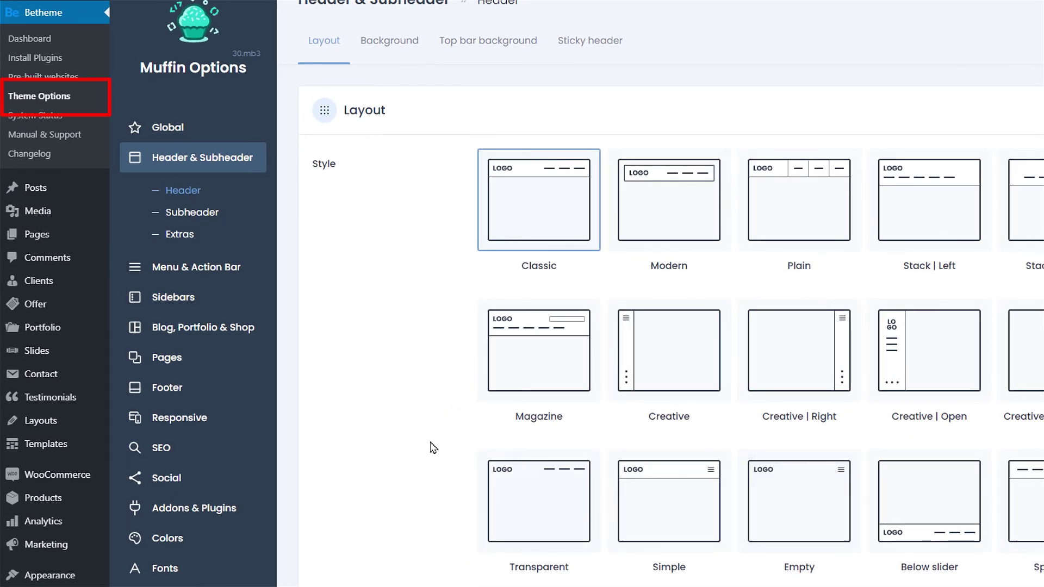
- In Responsive > Header, toggle tablet and mobile Sticky off and back on
{"action": "left_click", "coordinate": [181, 424]}
{"action": "left_click", "coordinate": [176, 386]}
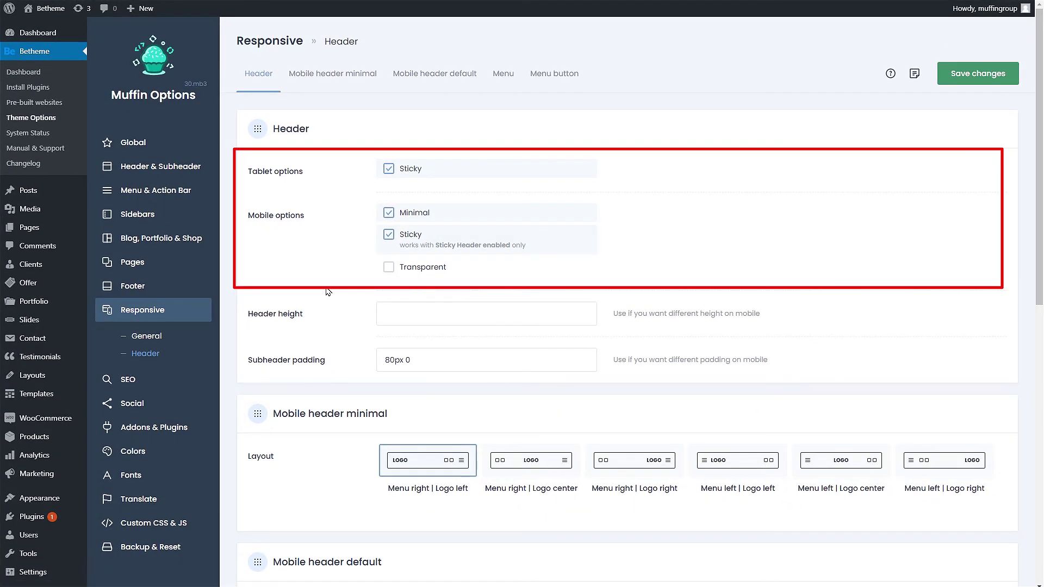
{"action": "left_click", "coordinate": [388, 173]}
{"action": "left_click", "coordinate": [388, 171]}
{"action": "left_click", "coordinate": [388, 235]}
{"action": "left_click", "coordinate": [389, 235]}
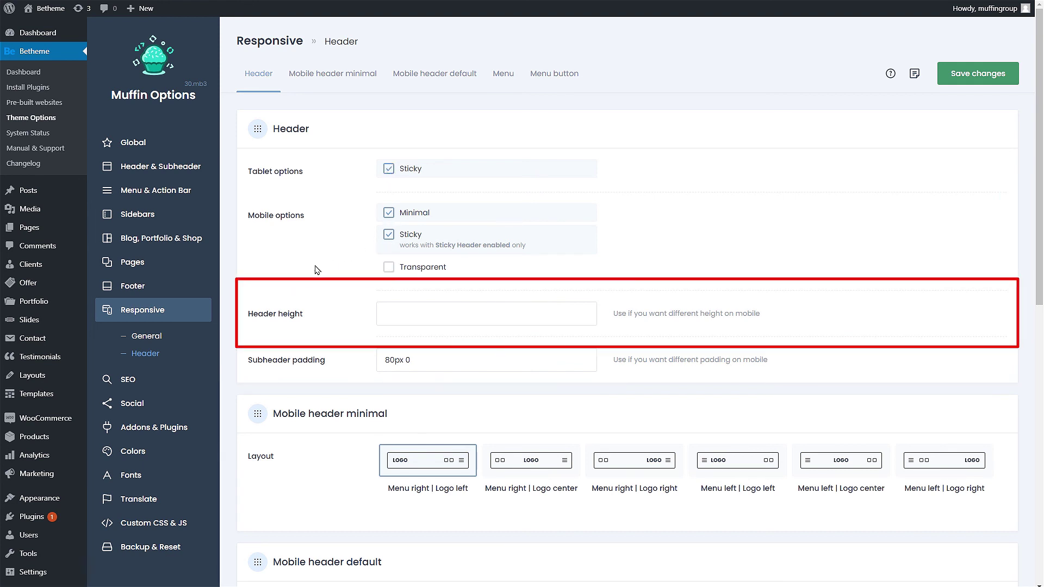